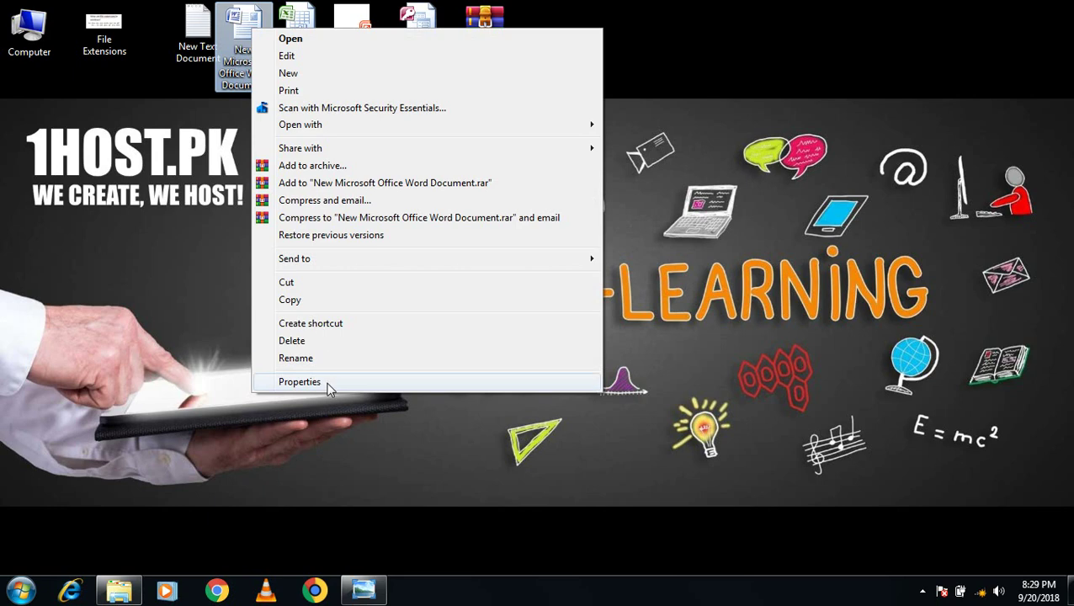
# Check the file type and extension in the properties of the Word document and the Excel worksheet on the desktop.
pyautogui.click(329, 382)
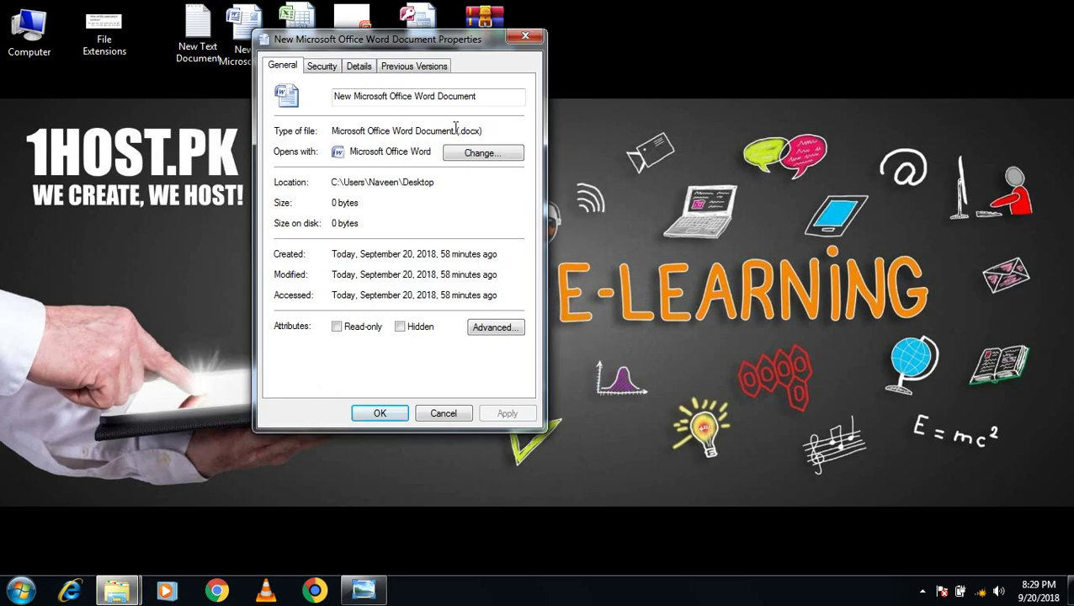
pyautogui.click(525, 39)
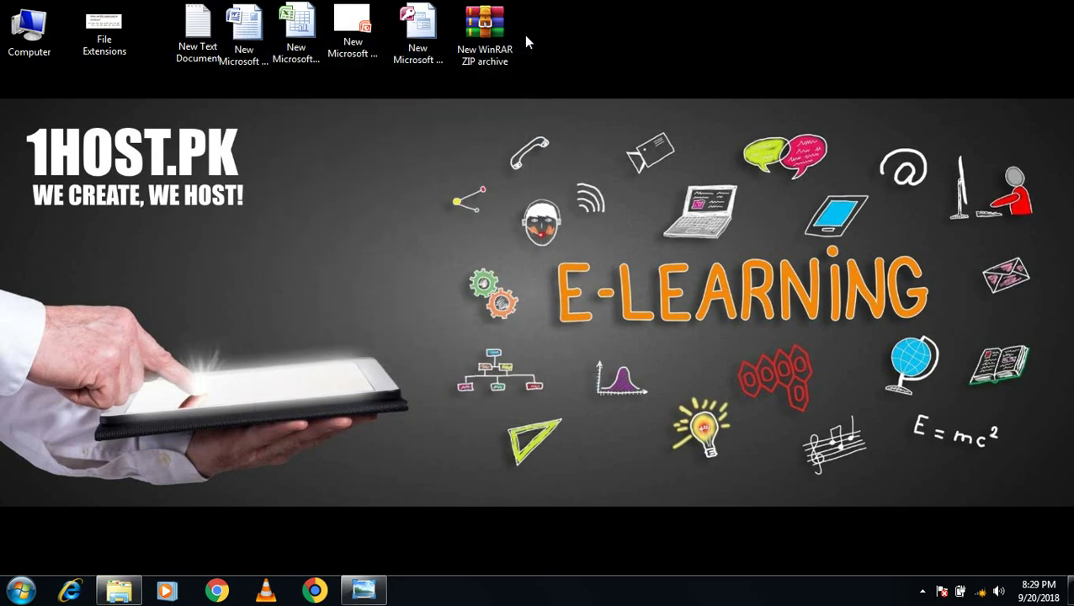
pyautogui.rightClick(301, 29)
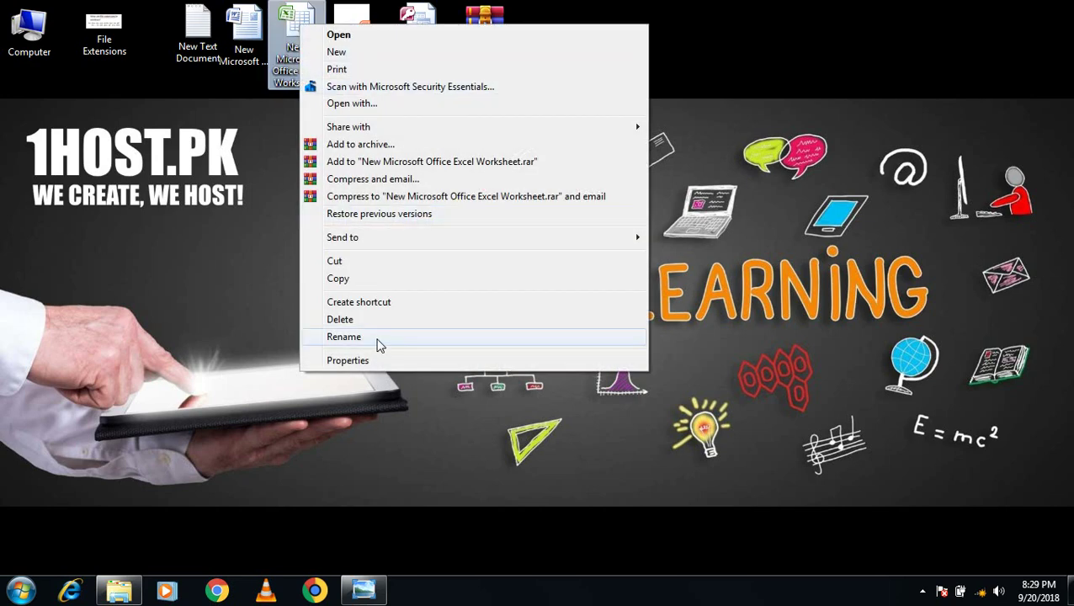
pyautogui.click(348, 360)
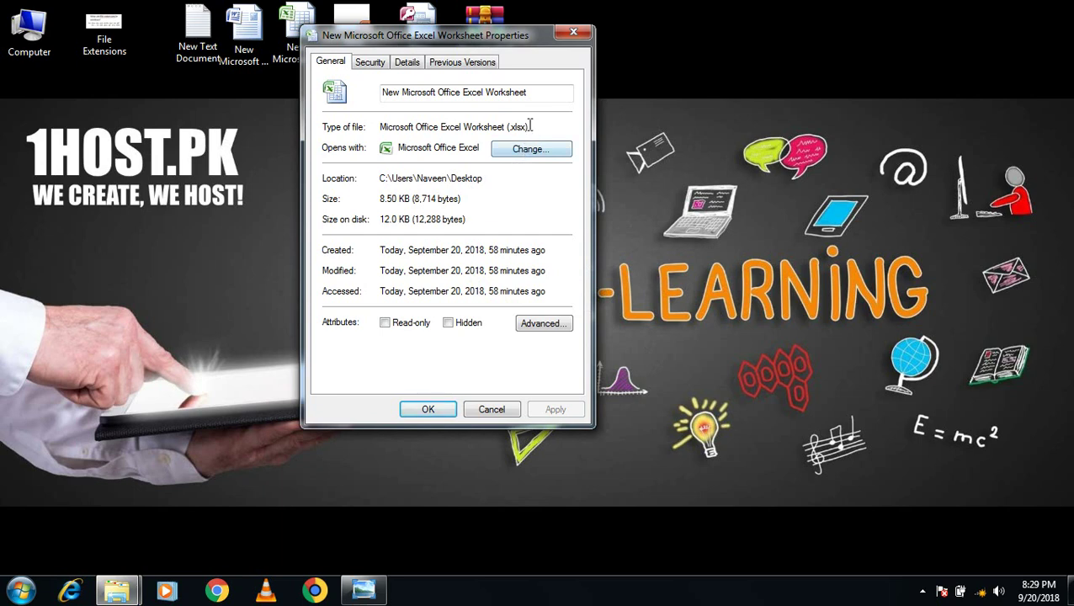
pyautogui.click(573, 32)
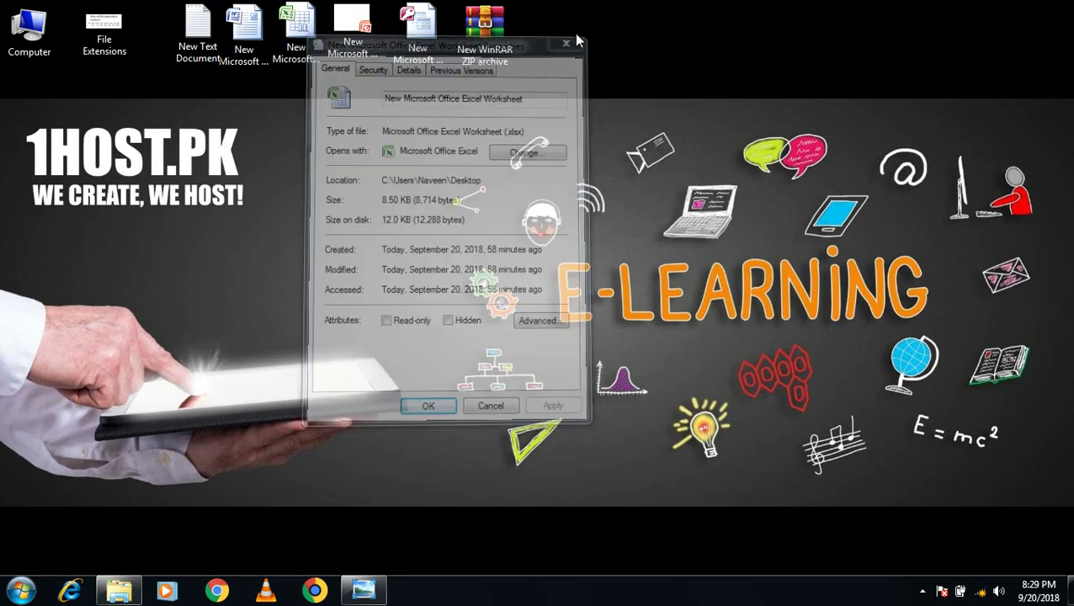
# Check the file type and extension in the properties of the PowerPoint presentation and the Access 2007 database.
pyautogui.rightClick(354, 11)
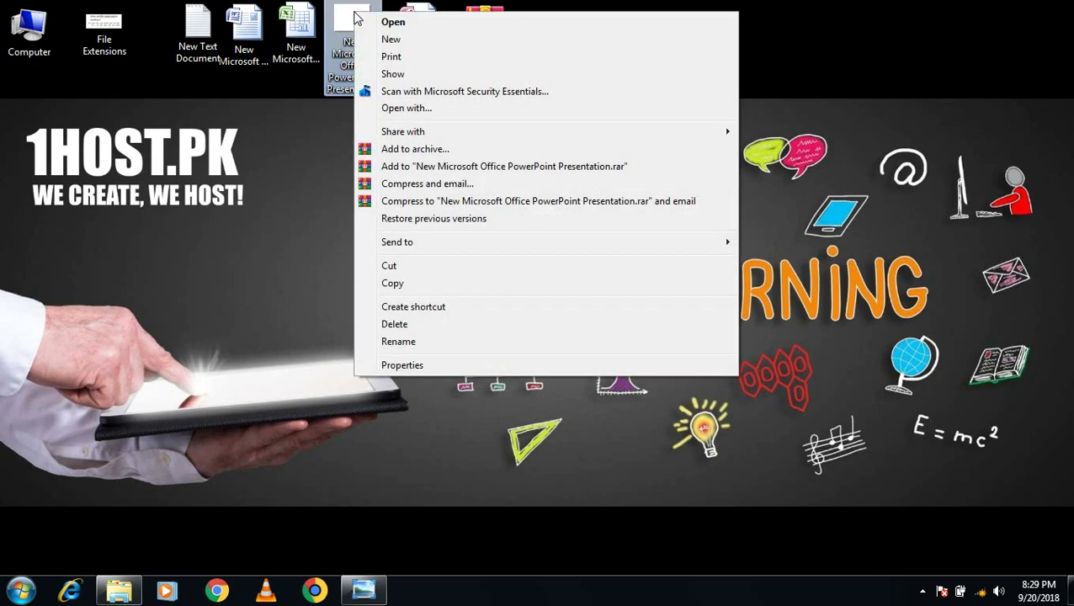
pyautogui.click(423, 365)
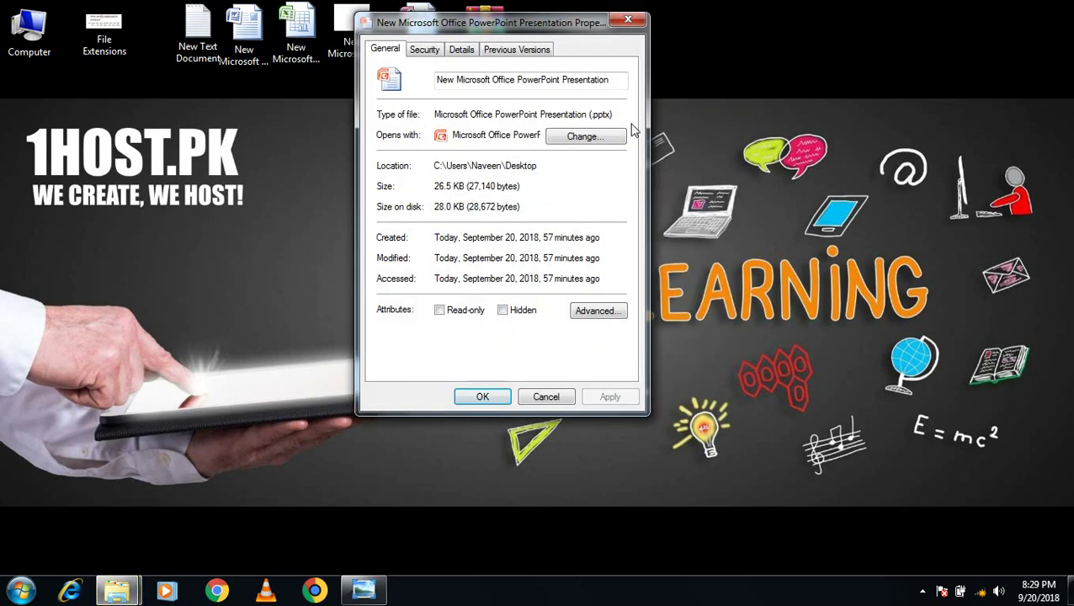
pyautogui.click(628, 20)
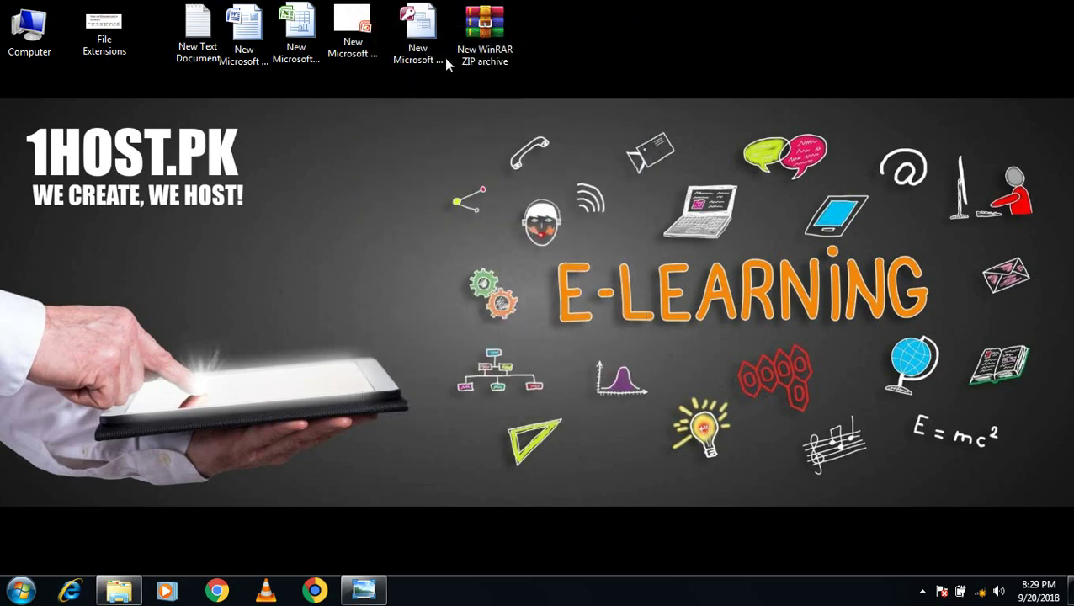
pyautogui.rightClick(430, 37)
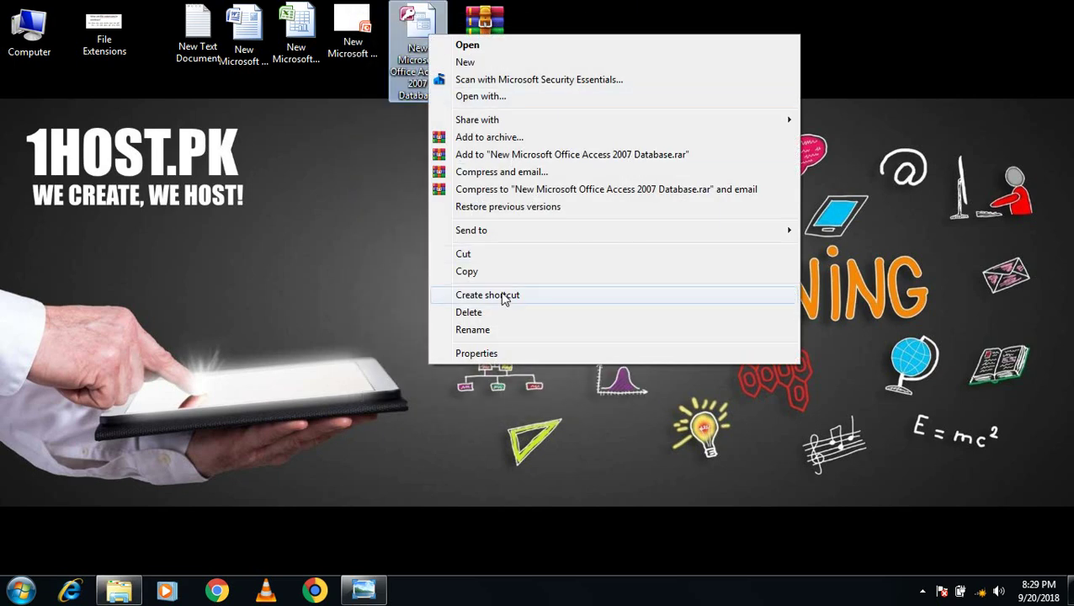
pyautogui.click(477, 354)
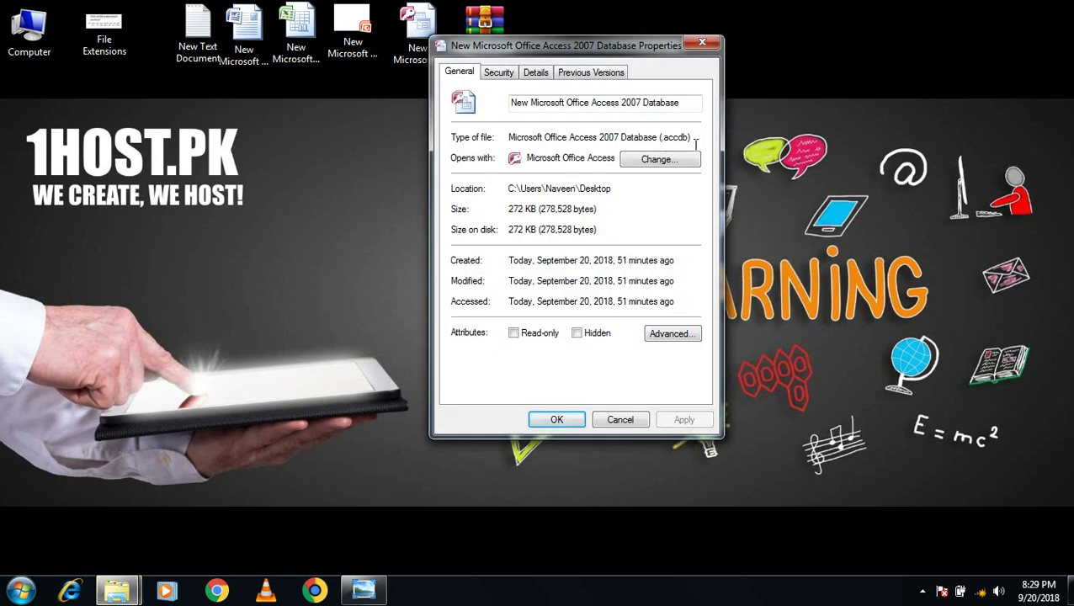
pyautogui.click(702, 42)
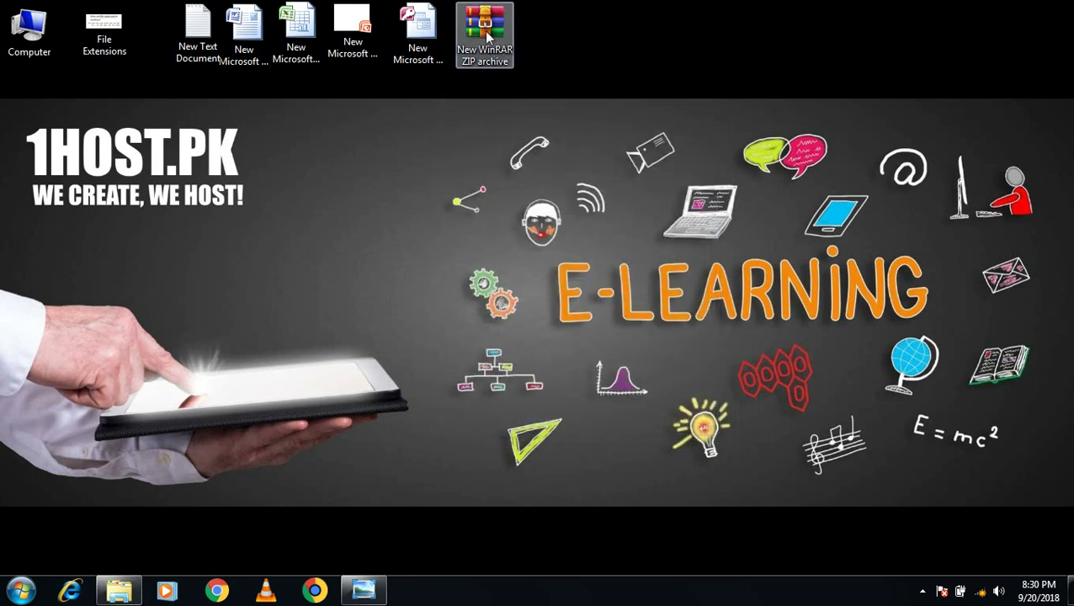
# Check the file type and extension in the properties of the WinRAR ZIP archive, and close them.
pyautogui.rightClick(486, 33)
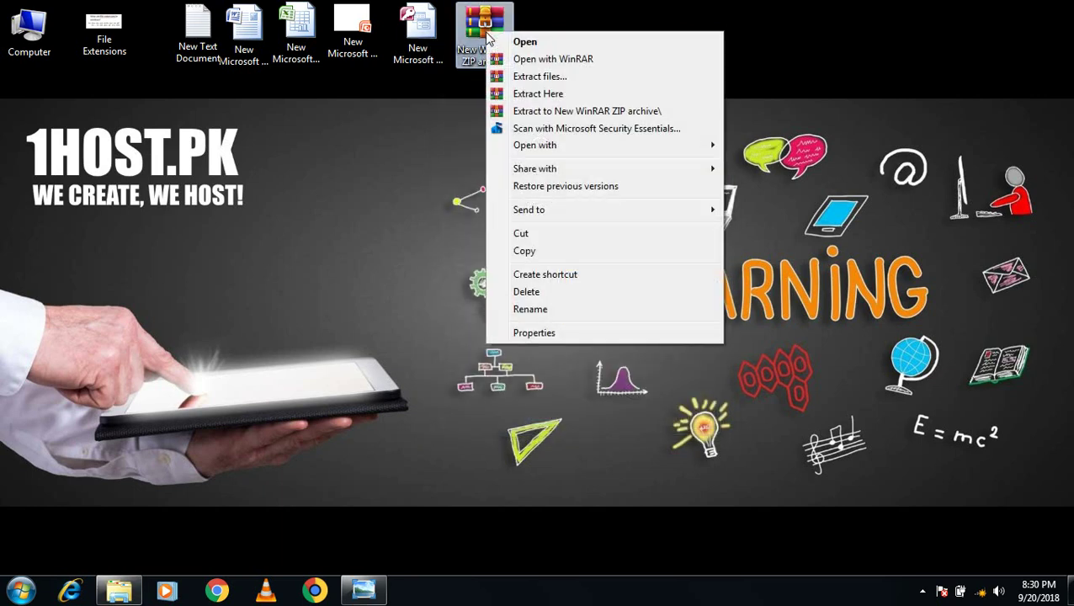
pyautogui.click(568, 333)
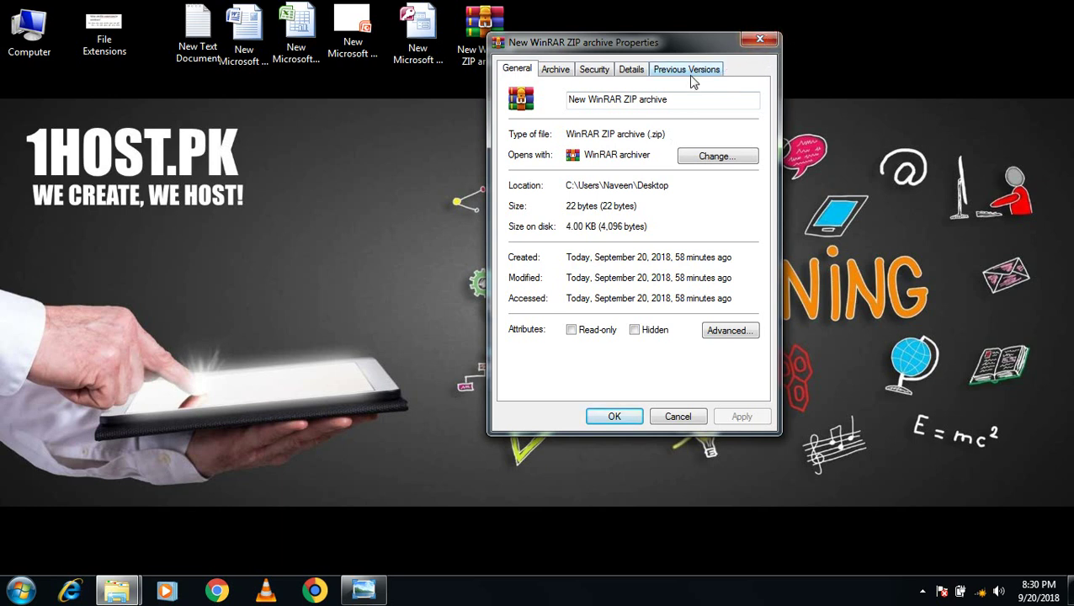
pyautogui.click(760, 39)
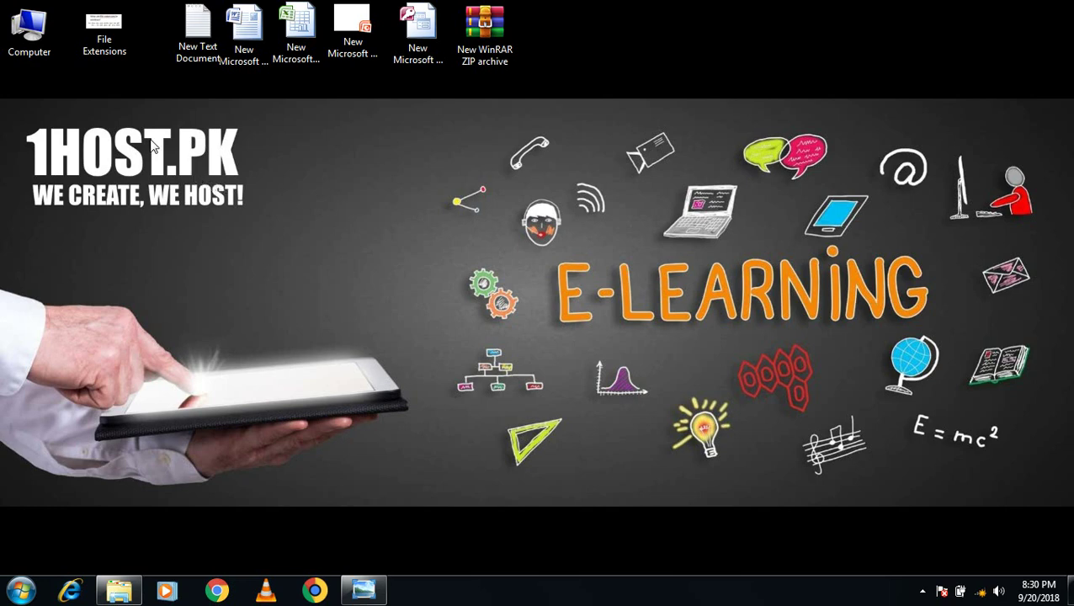
# Open Local Disk (E:) from Computer and search it for all Word documents using *.docx.
pyautogui.doubleClick(29, 26)
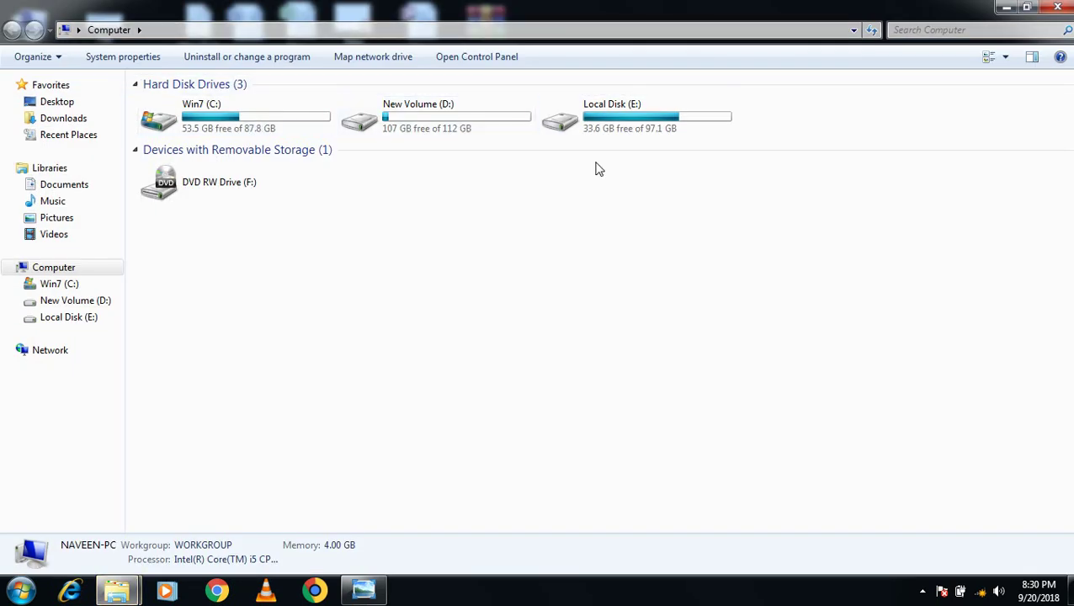
pyautogui.doubleClick(644, 120)
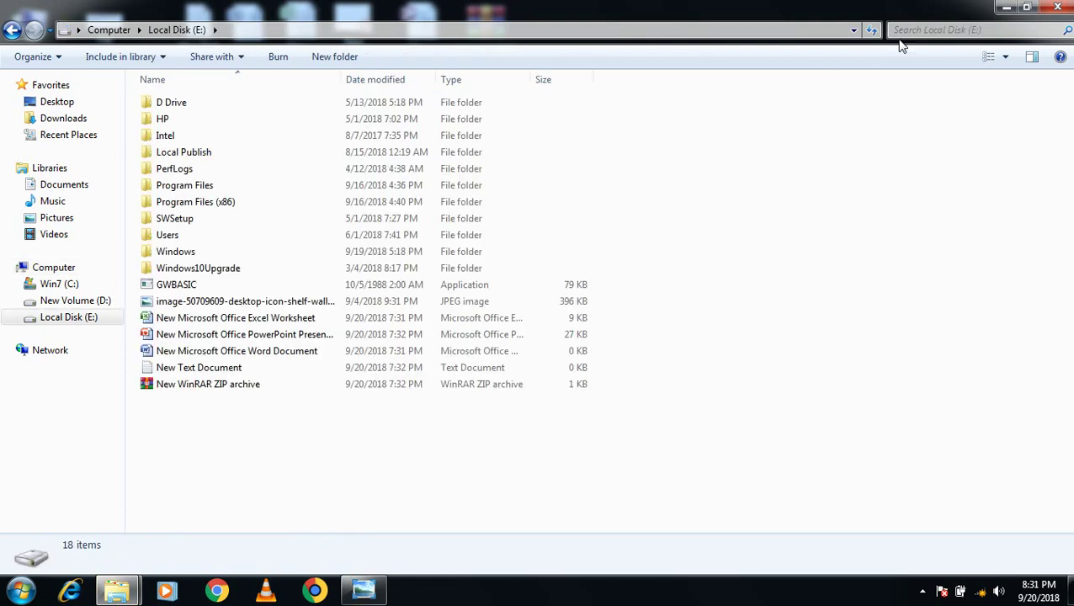
pyautogui.click(923, 31)
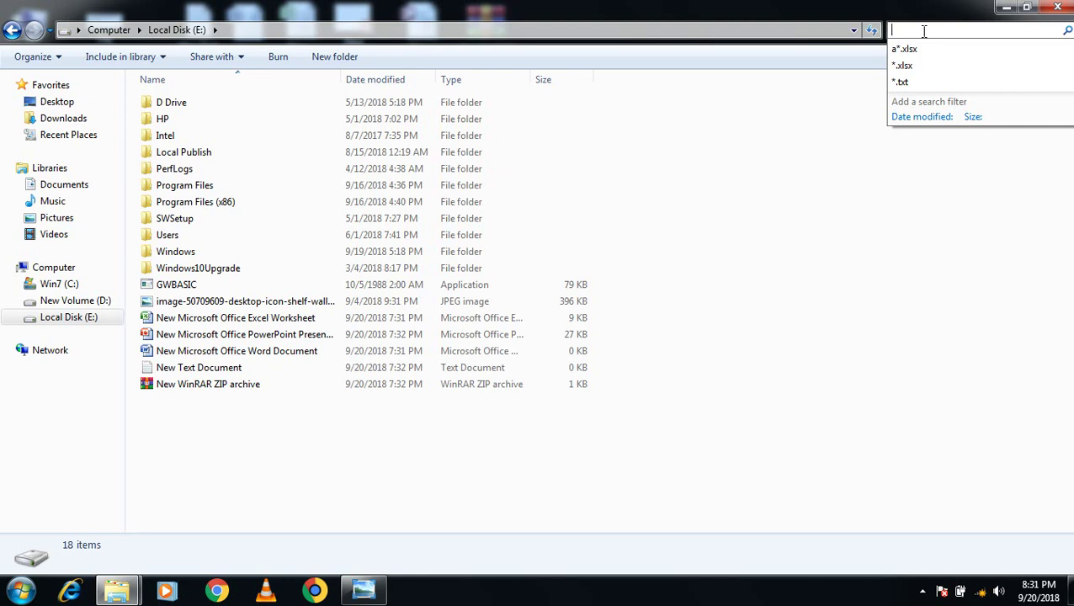
pyautogui.press('Escape')
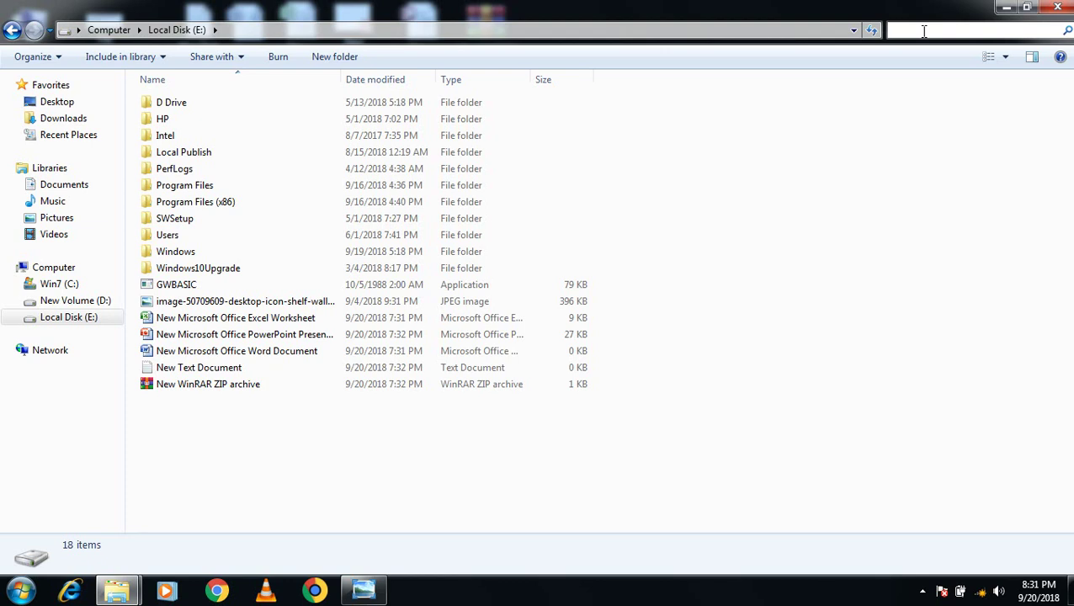
pyautogui.write('.')
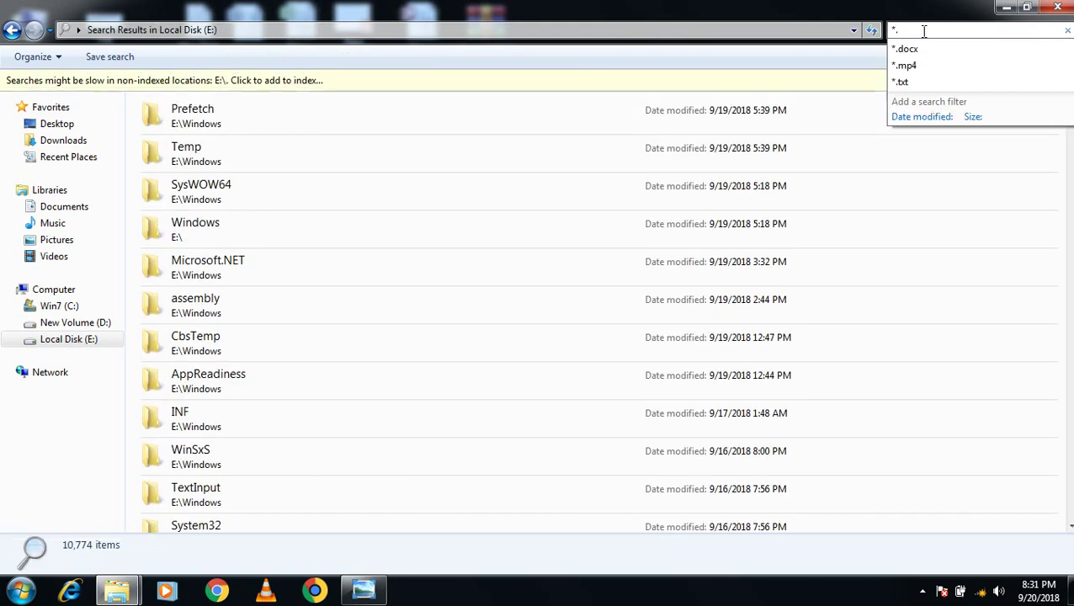
pyautogui.write('doc')
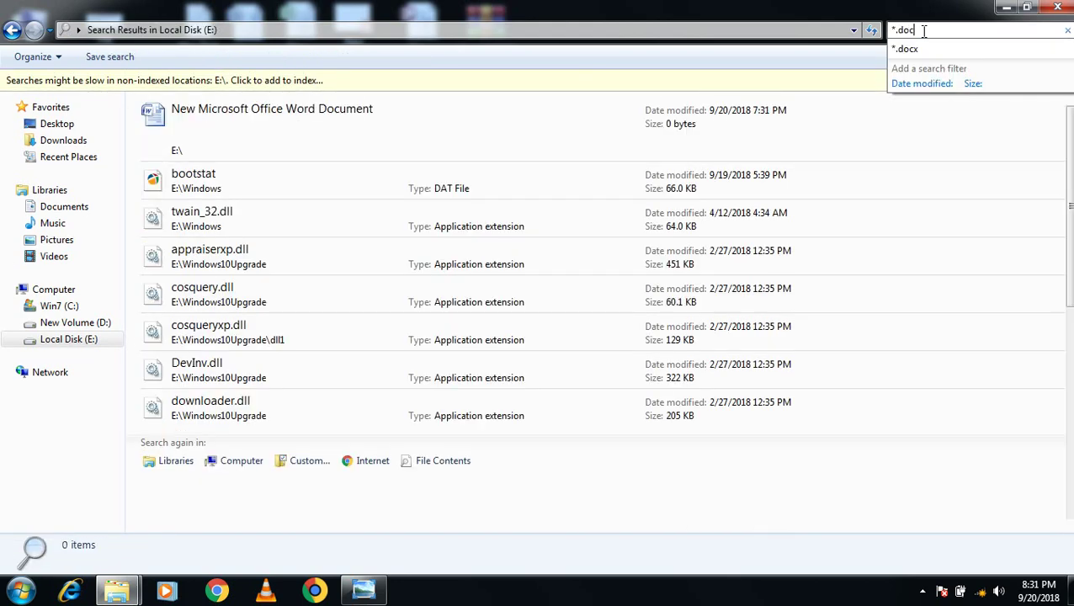
pyautogui.write('x')
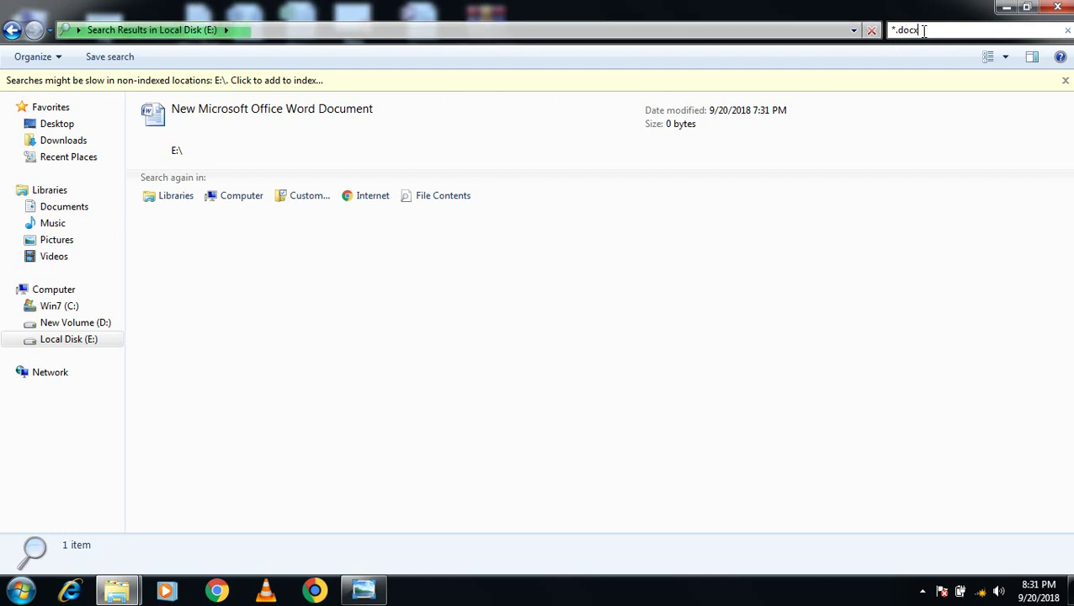
pyautogui.click(923, 30)
pyautogui.press('Left')
pyautogui.press('Left')
pyautogui.press('Left')
pyautogui.press('Left')
pyautogui.press('Left')
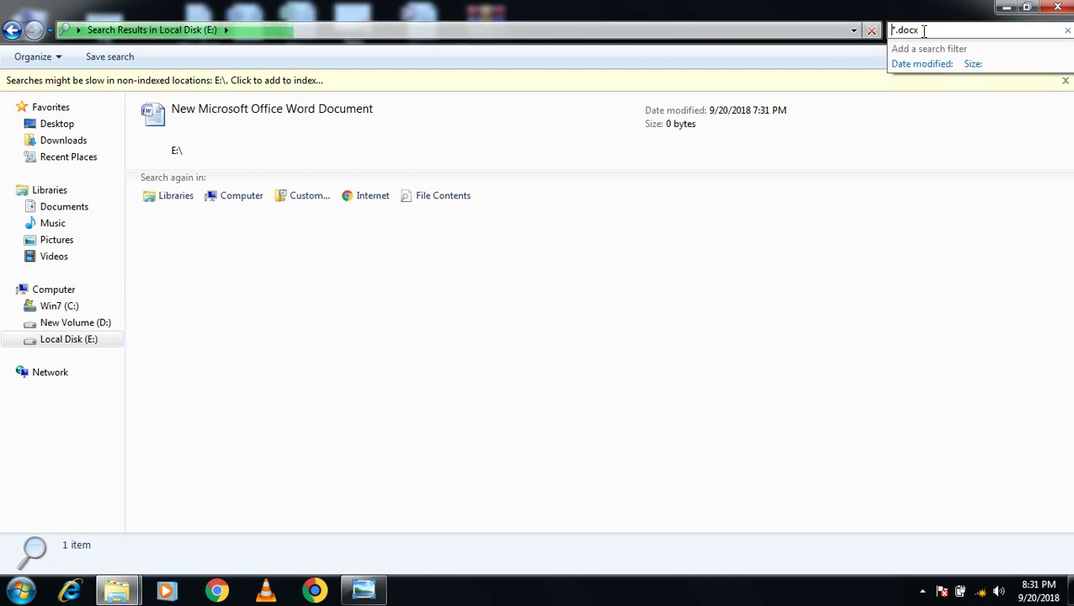
pyautogui.doubleClick(920, 31)
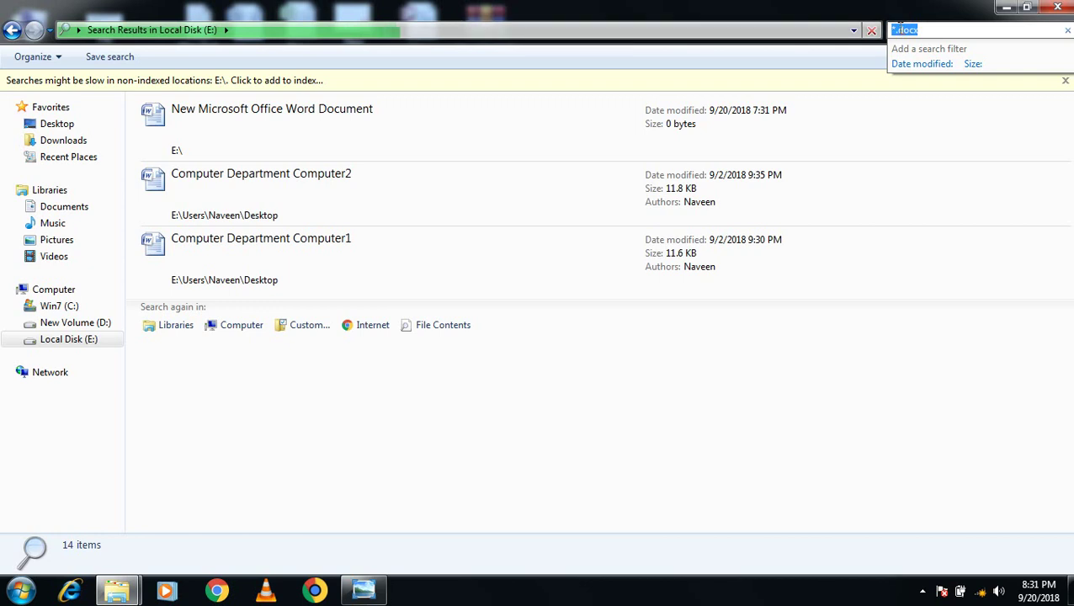
pyautogui.click(896, 29)
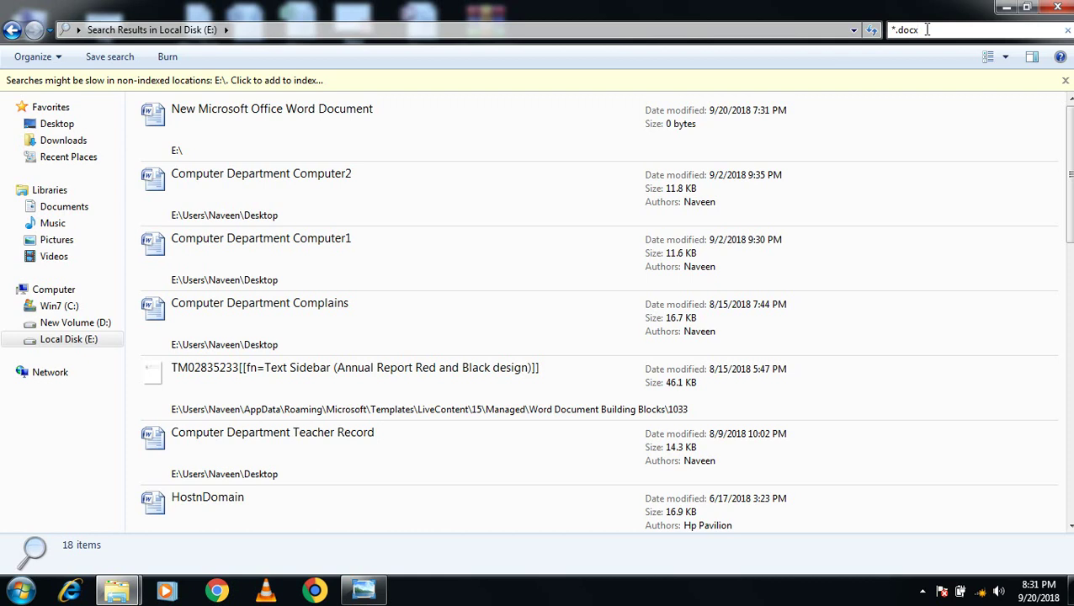
# Change the search on Local Disk (E:) to *.txt to find all text files.
pyautogui.press('BackSpace')
pyautogui.press('BackSpace')
pyautogui.press('BackSpace')
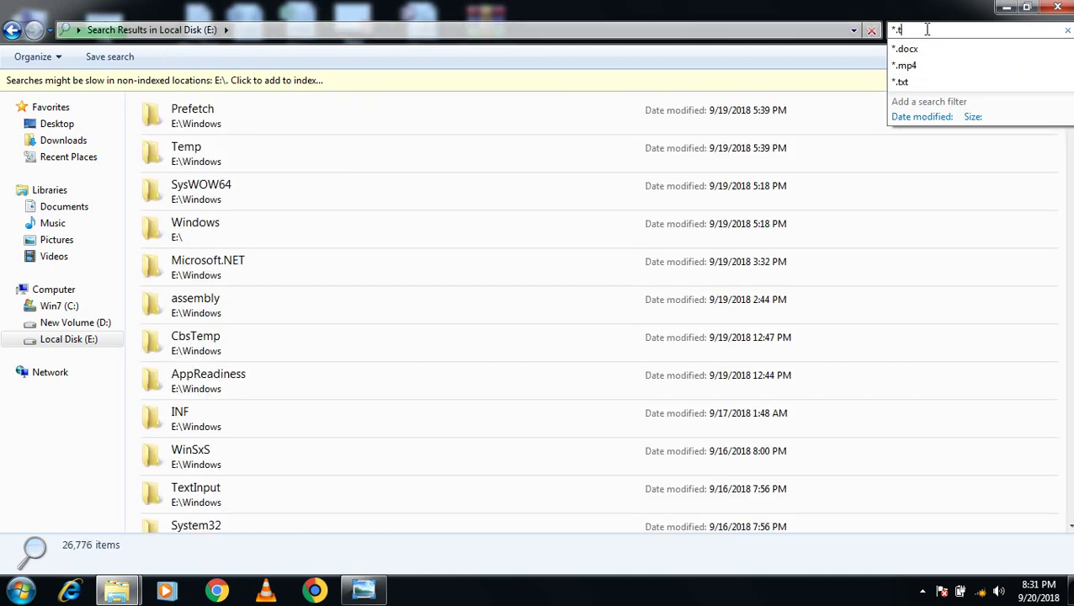
pyautogui.write('txt')
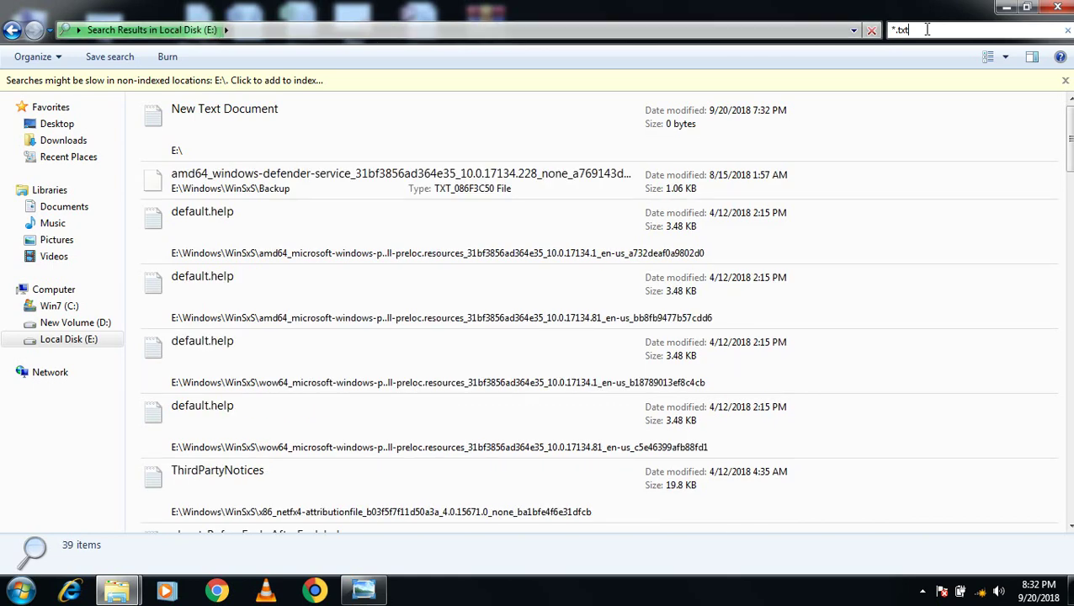
# Narrow the search to text files whose names start with a, using a*.txt.
pyautogui.click(927, 29)
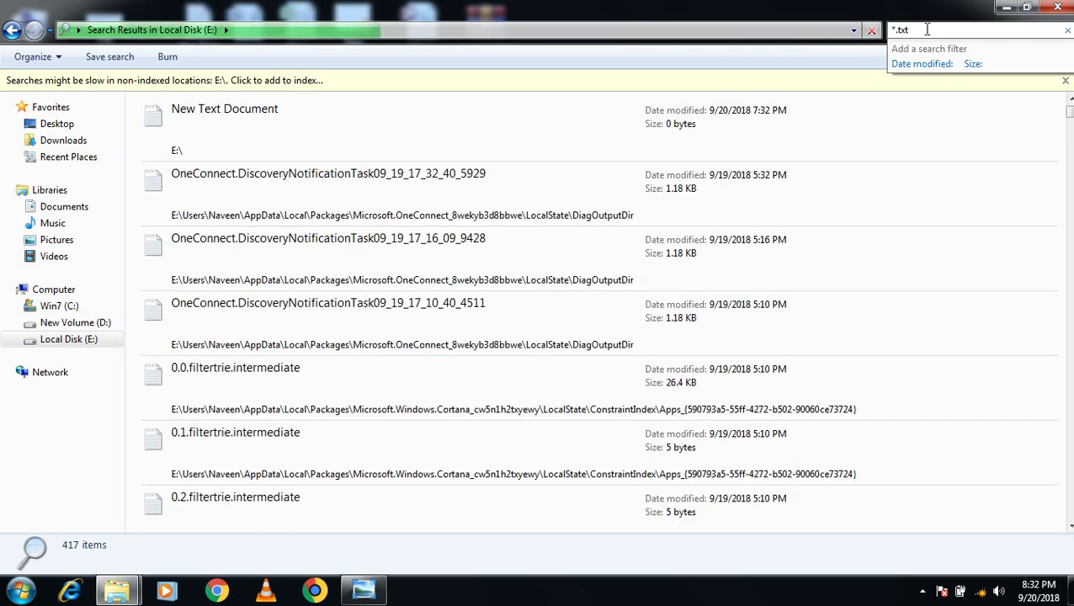
pyautogui.write('a')
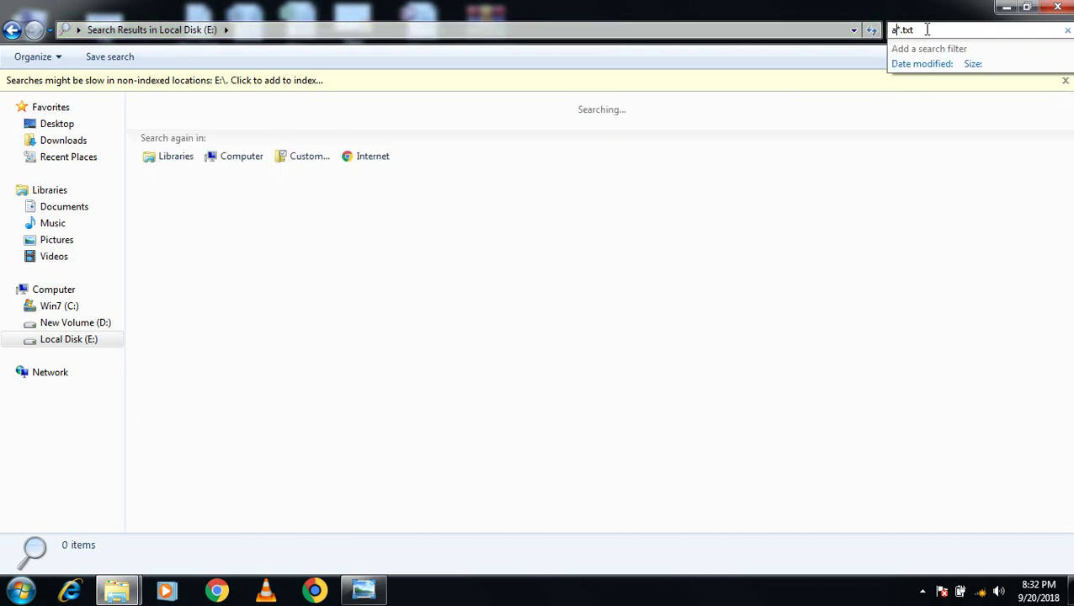
pyautogui.press('Return')
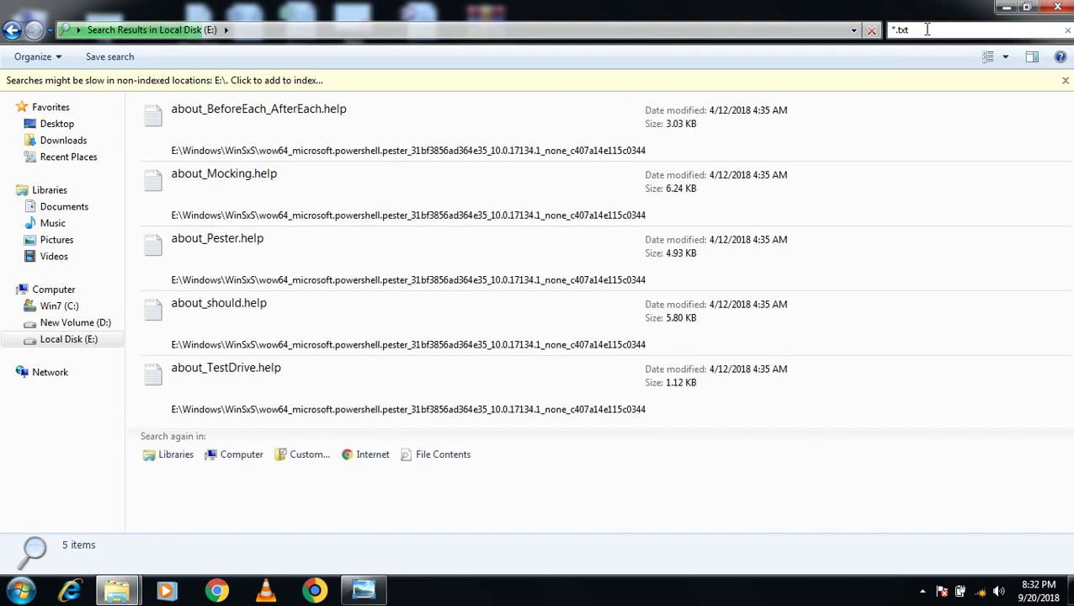
# Search instead for text files whose names start with b, using b*.txt.
pyautogui.press('BackSpace')
pyautogui.write('b')
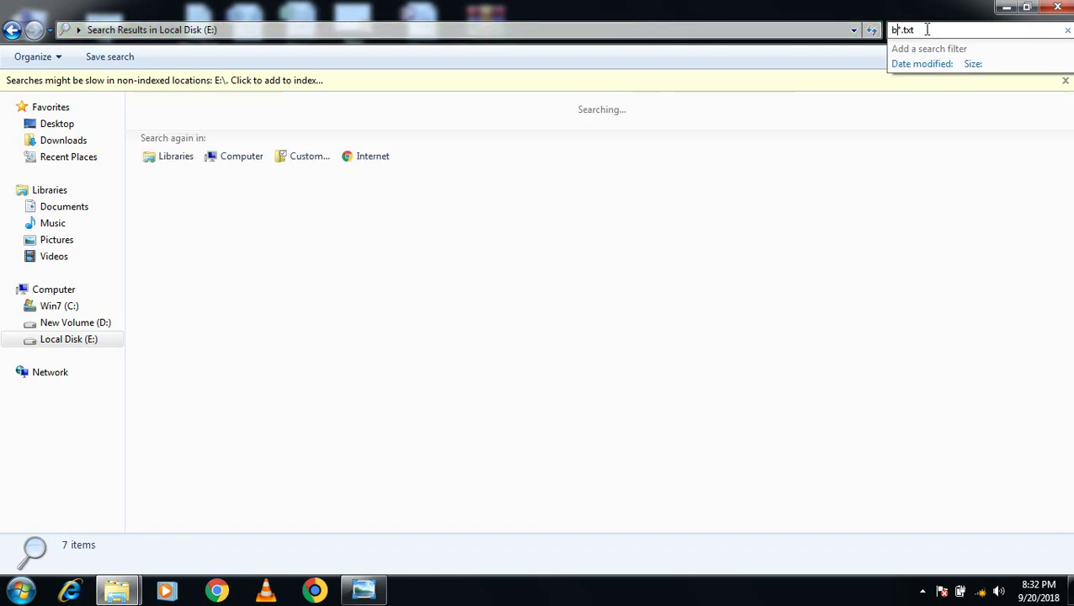